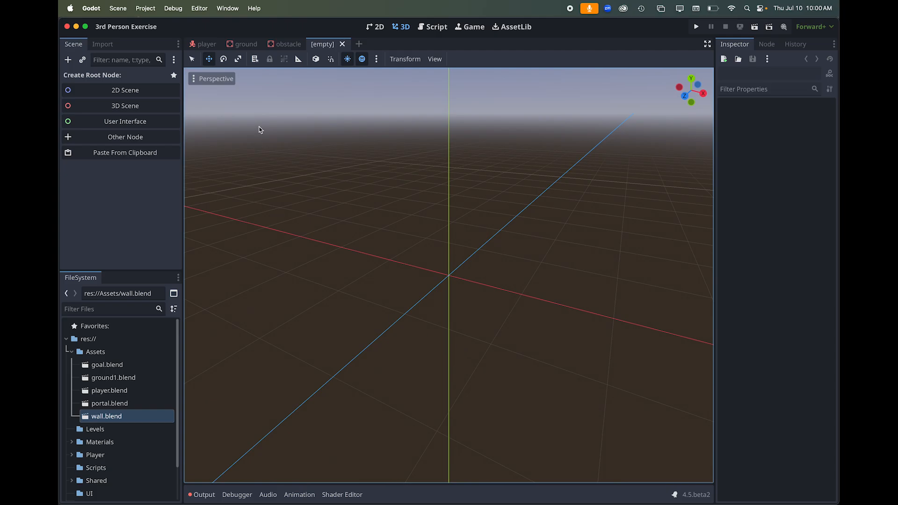
Create an Area3D root node for the new scene and rename it Portal
{"action": "left_click", "coordinate": [157, 137]}
{"action": "type", "text": "a"}
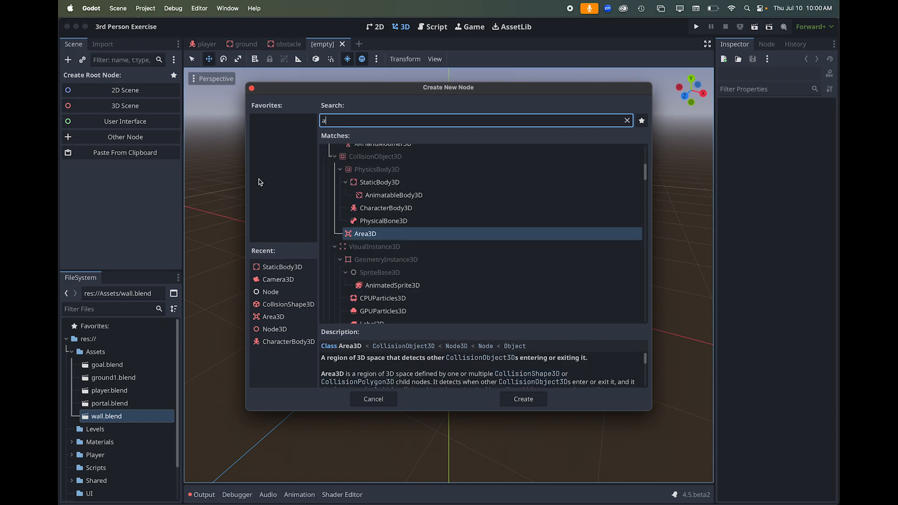
{"action": "type", "text": "re"}
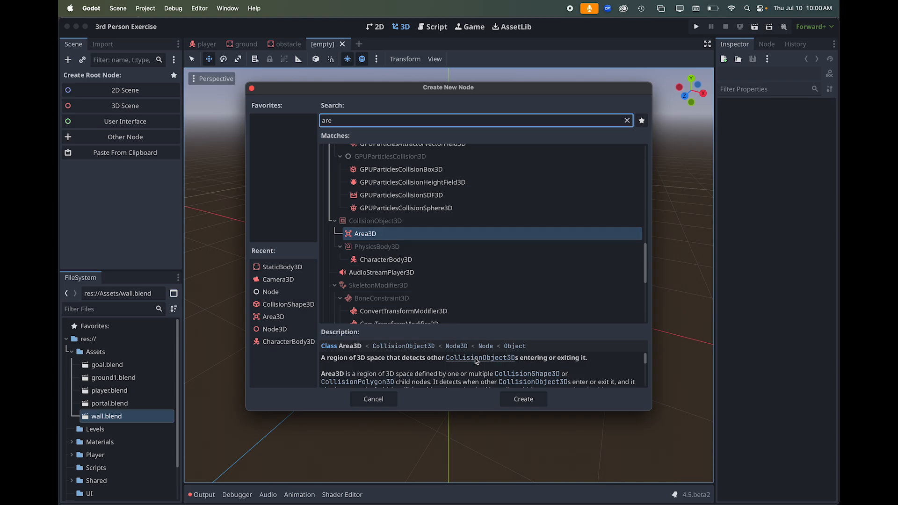
{"action": "left_click", "coordinate": [524, 399]}
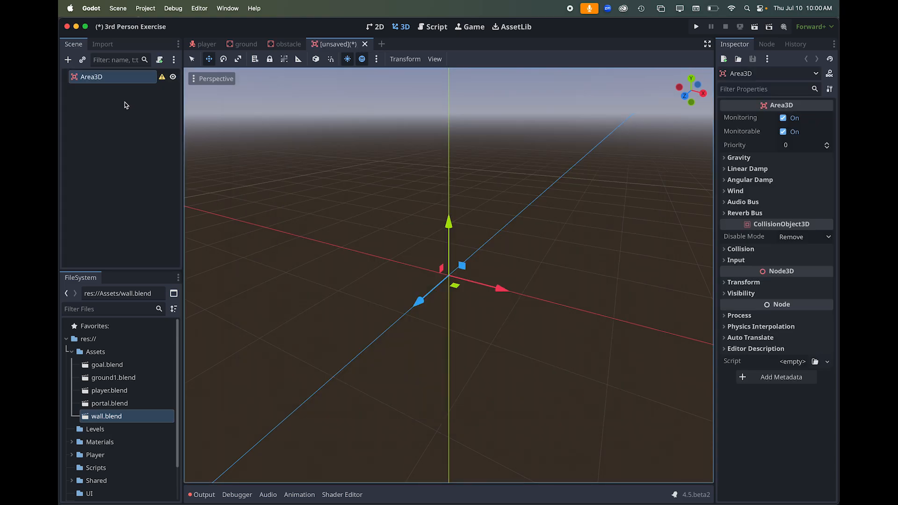
{"action": "double_click", "coordinate": [114, 81]}
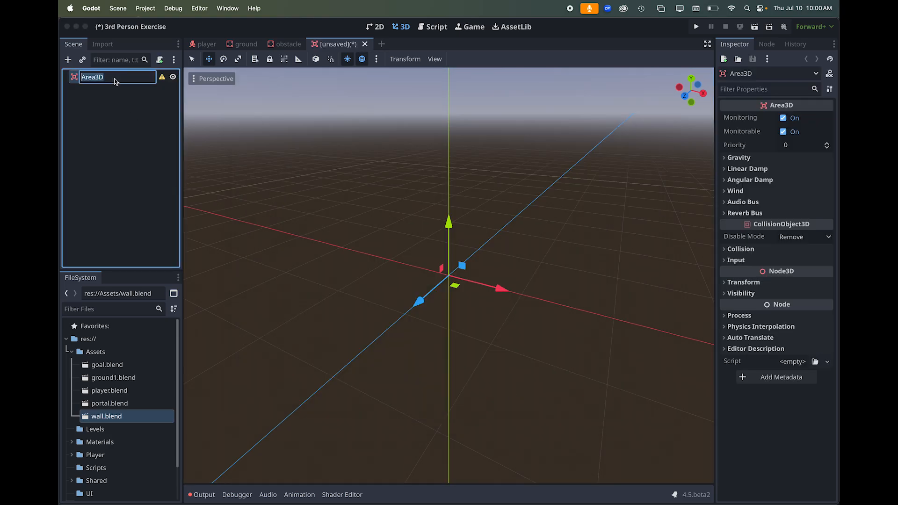
{"action": "type", "text": "Portal"}
{"action": "key", "text": "Return"}
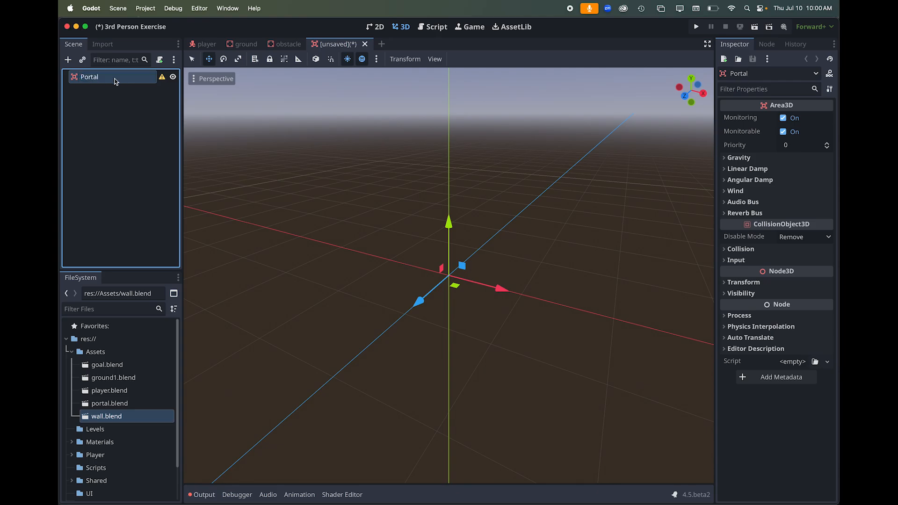
Add the portal.blend asset to the scene as a child of the Portal root node
{"action": "left_click", "coordinate": [108, 403]}
{"action": "left_click_drag", "start_coordinate": [108, 402], "coordinate": [96, 81]}
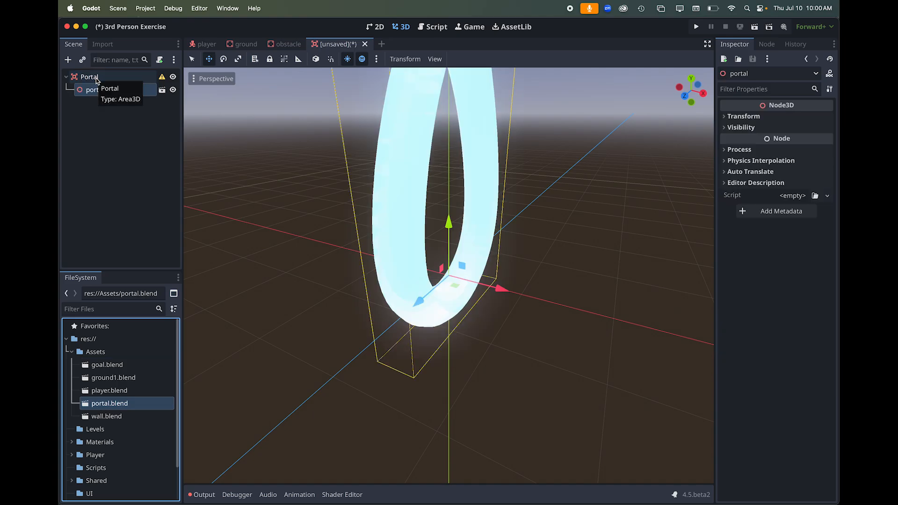
{"action": "scroll", "coordinate": [260, 252], "scroll_direction": "down", "scroll_amount": 4}
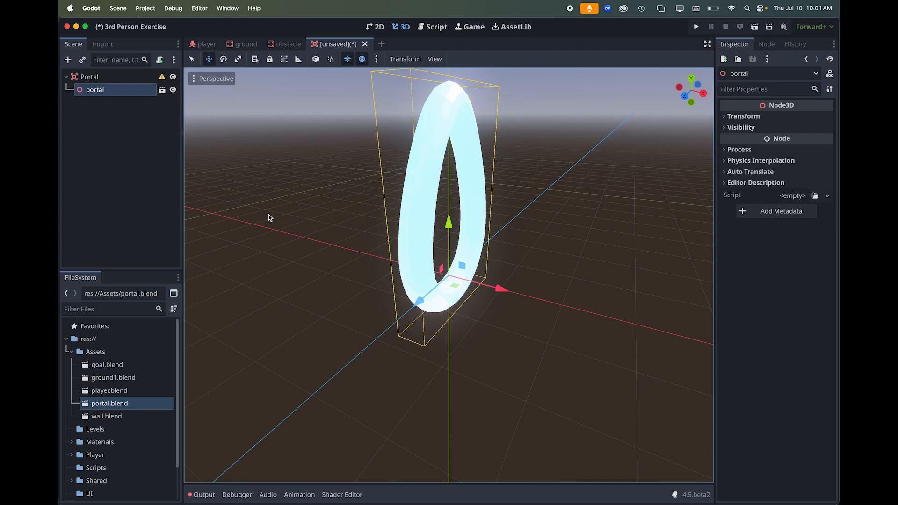
{"action": "middle_click_drag", "start_coordinate": [399, 200], "coordinate": [399, 202]}
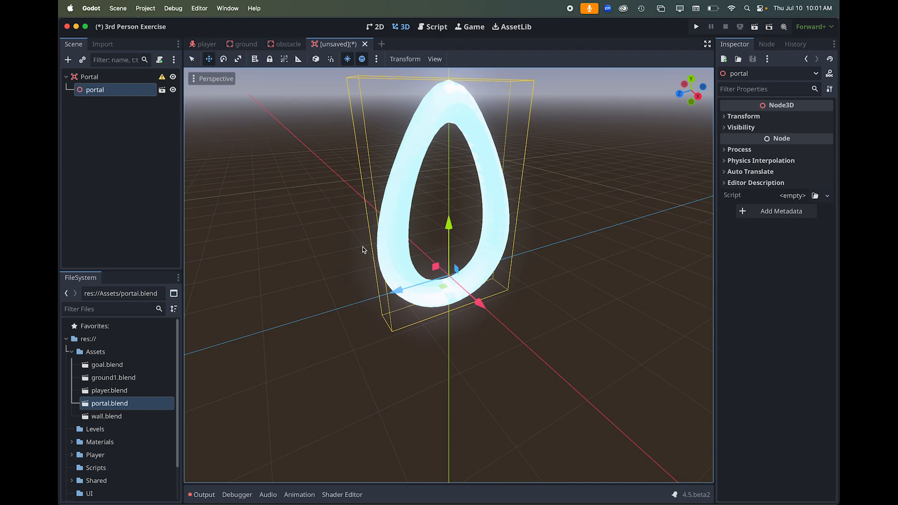
Add a CollisionShape3D child to the Portal root node and give it a BoxShape3D shape
{"action": "left_click", "coordinate": [103, 78]}
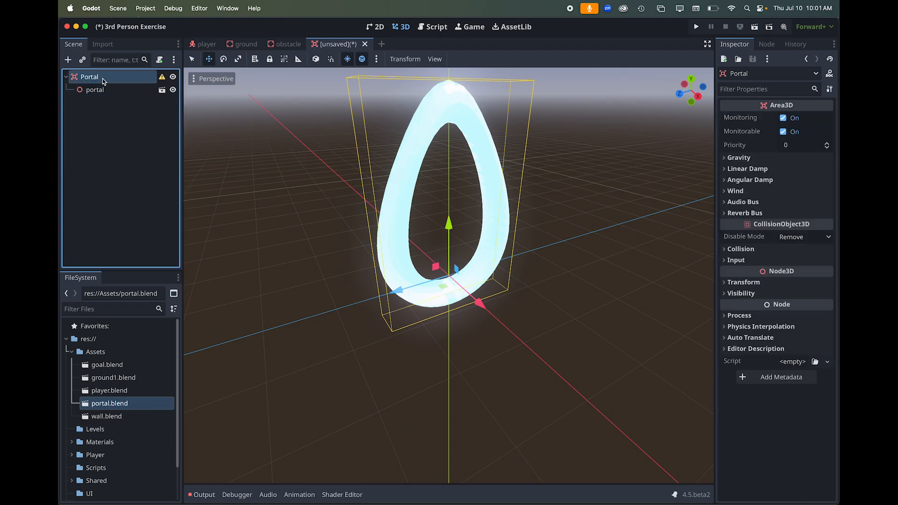
{"action": "left_click", "coordinate": [69, 60]}
{"action": "type", "text": "coll"}
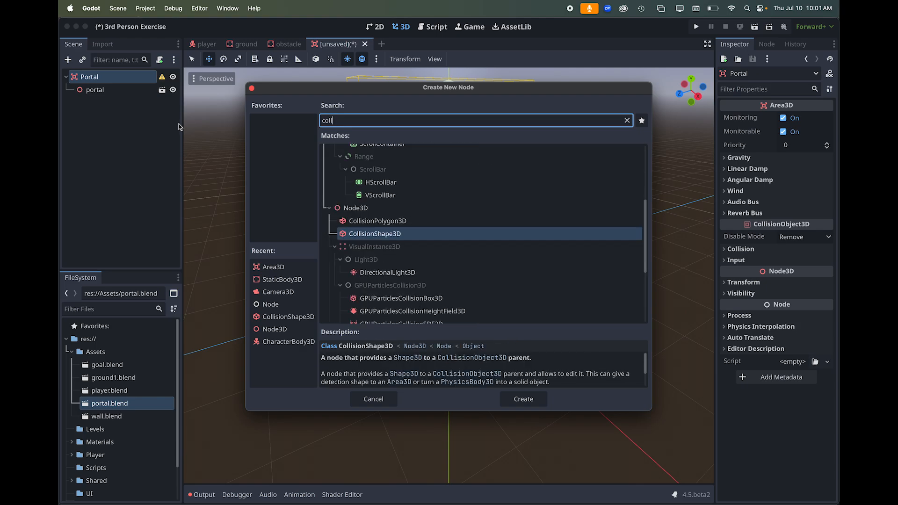
{"action": "double_click", "coordinate": [368, 234]}
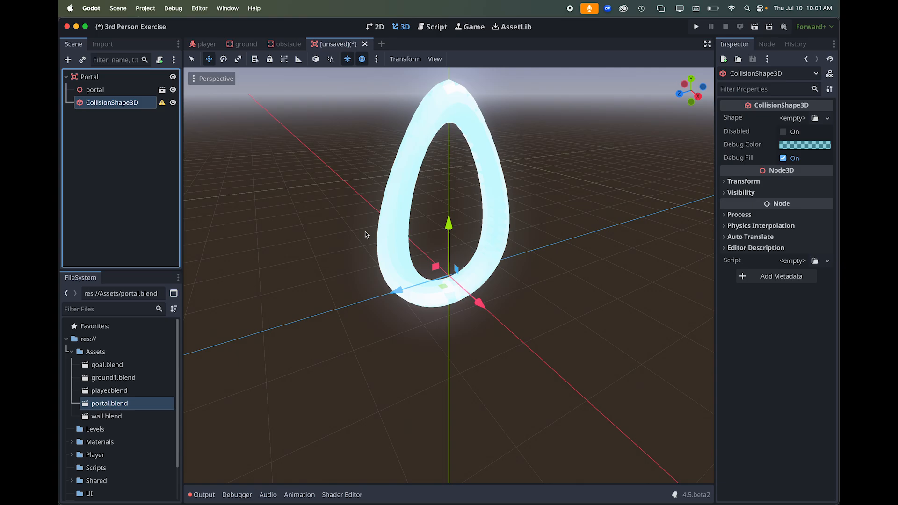
{"action": "left_click", "coordinate": [827, 120]}
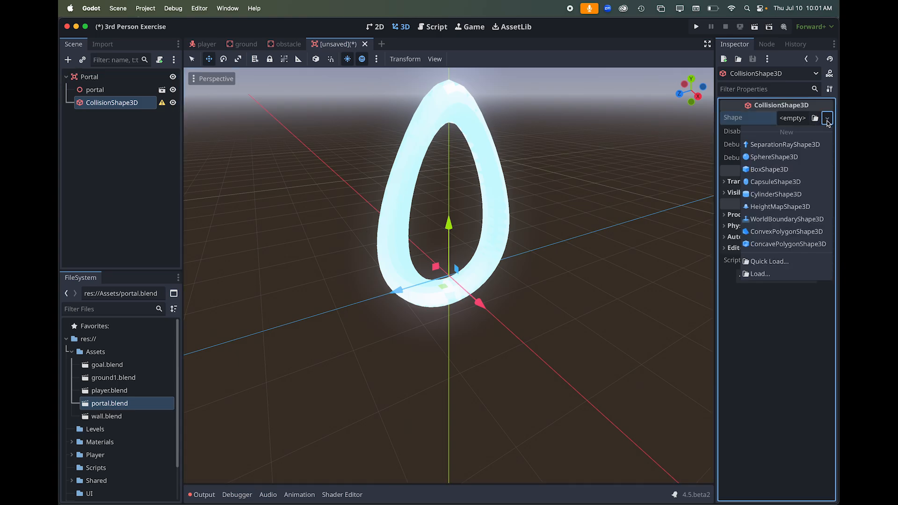
{"action": "left_click", "coordinate": [789, 171]}
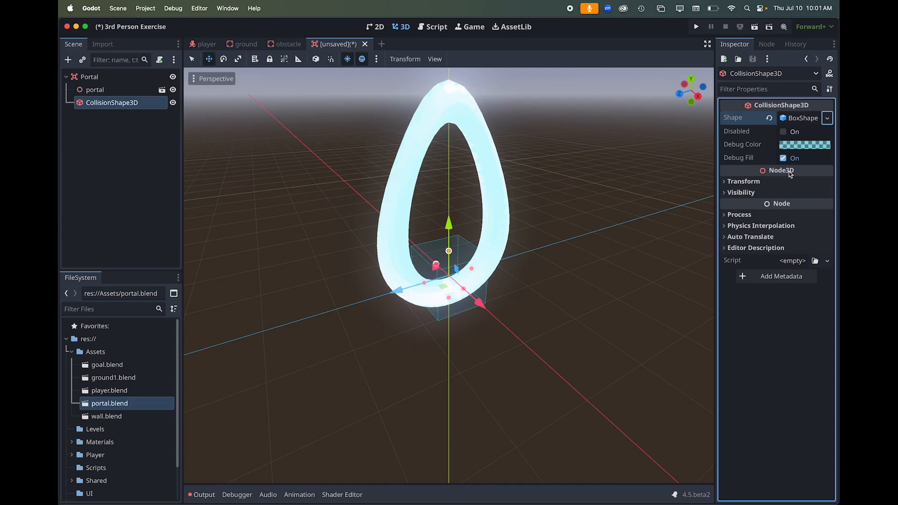
Raise the collision box inside the portal ring to a Y position of 0.5 m
{"action": "left_click_drag", "start_coordinate": [448, 221], "coordinate": [447, 200]}
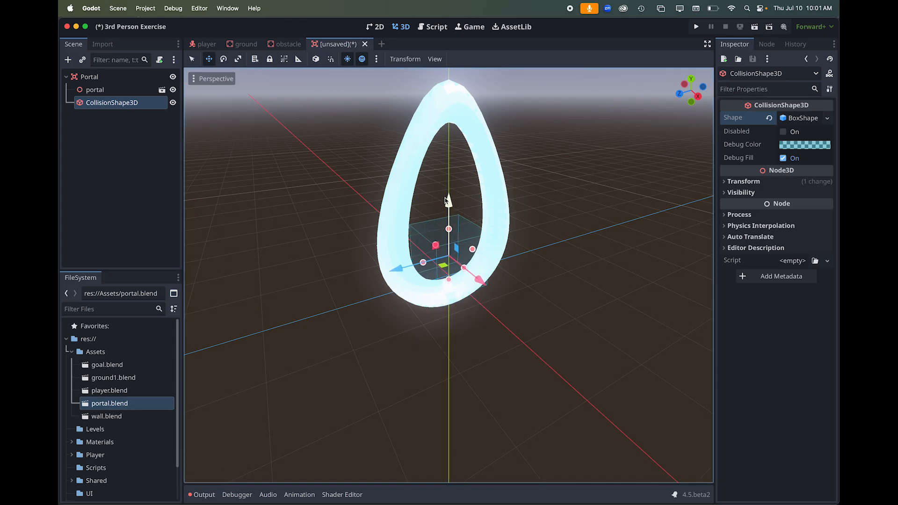
{"action": "left_click", "coordinate": [728, 182]}
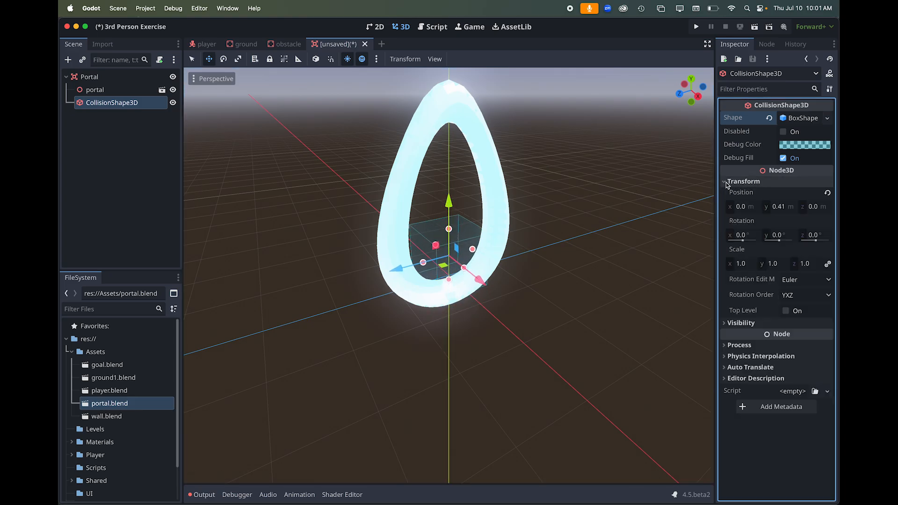
{"action": "left_click", "coordinate": [784, 211]}
{"action": "type", "text": "1"}
{"action": "key", "text": "Return"}
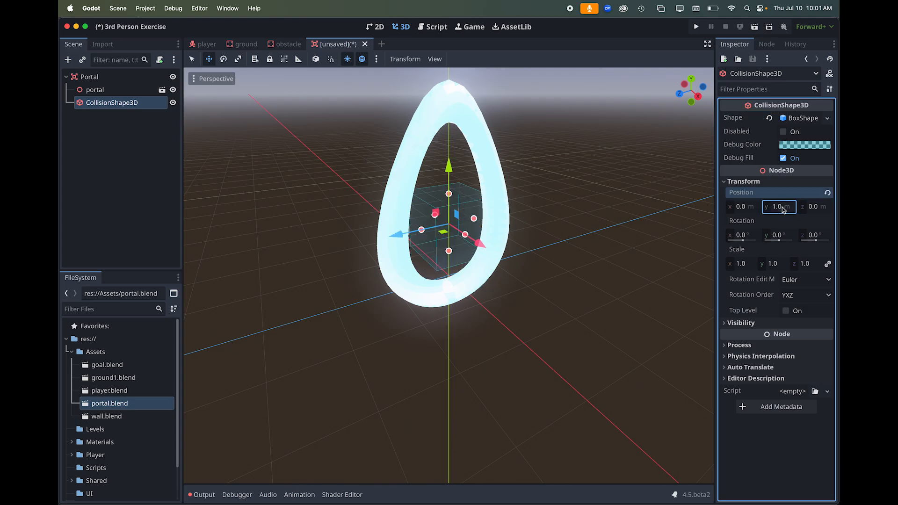
{"action": "left_click", "coordinate": [782, 209]}
{"action": "type", "text": "0.5"}
{"action": "key", "text": "Return"}
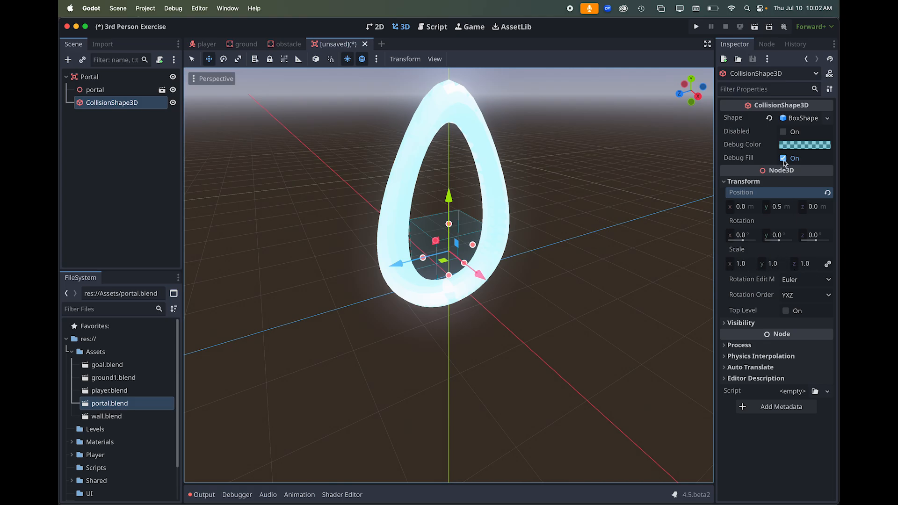
Stretch the collision box along Z towards both sides of the portal ring to about 1.99 m
{"action": "left_click", "coordinate": [802, 118]}
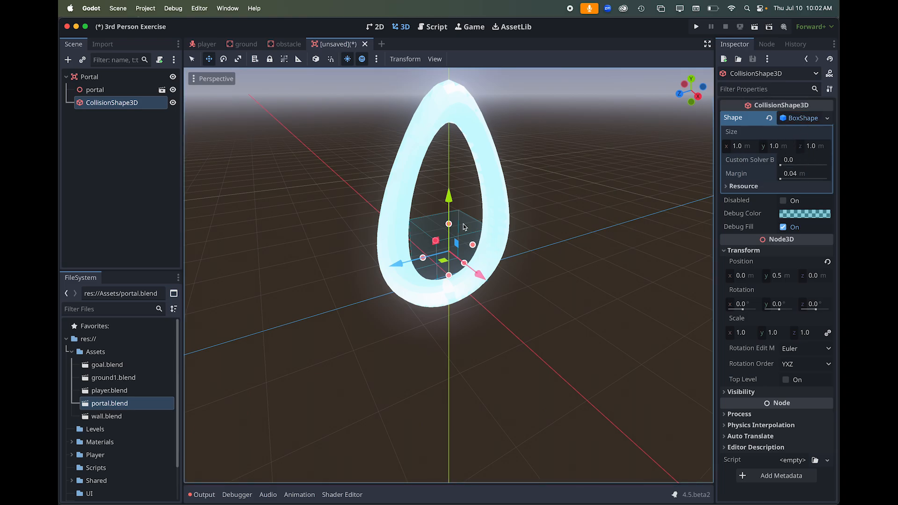
{"action": "left_click_drag", "start_coordinate": [423, 260], "coordinate": [386, 266]}
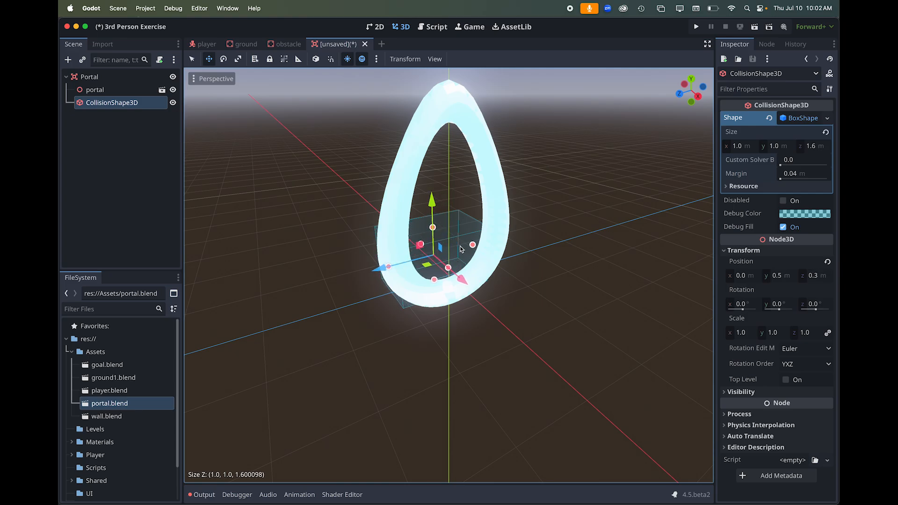
{"action": "left_click_drag", "start_coordinate": [473, 245], "coordinate": [491, 243]}
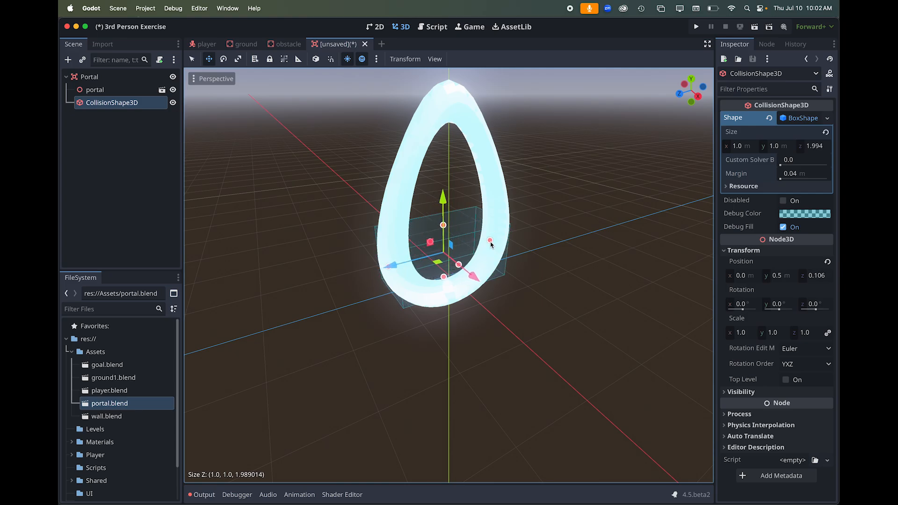
Narrow the collision box along X from both faces to about 0.5 m, close to the ring's thickness
{"action": "scroll", "coordinate": [491, 244], "scroll_direction": "right", "scroll_amount": 5}
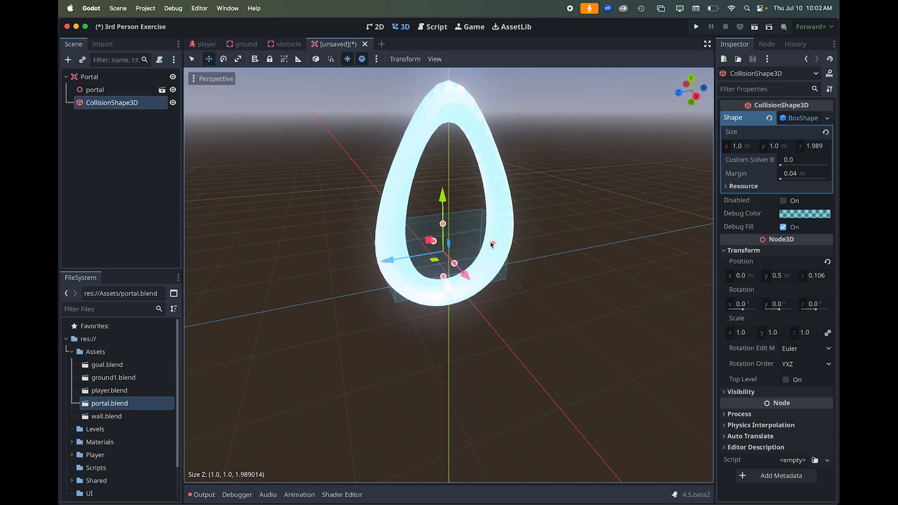
{"action": "scroll", "coordinate": [491, 242], "scroll_direction": "right", "scroll_amount": 8}
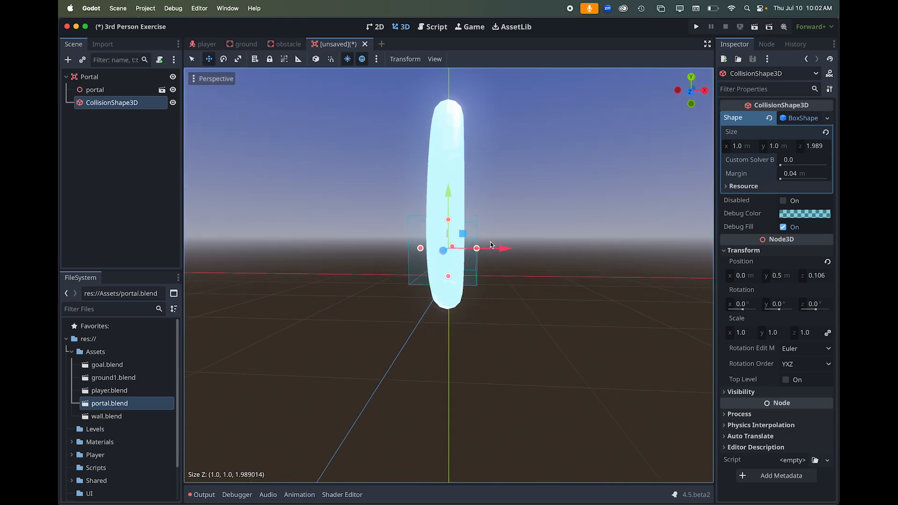
{"action": "left_click_drag", "start_coordinate": [477, 252], "coordinate": [471, 253]}
{"action": "key", "text": "super+z"}
{"action": "left_click_drag", "start_coordinate": [416, 250], "coordinate": [435, 249]}
Increase the collision box's Y size to about 1.92 m, with its centre at a height of about 0.52 m
{"action": "scroll", "coordinate": [459, 265], "scroll_direction": "down", "scroll_amount": 2}
{"action": "scroll", "coordinate": [471, 264], "scroll_direction": "right", "scroll_amount": 5}
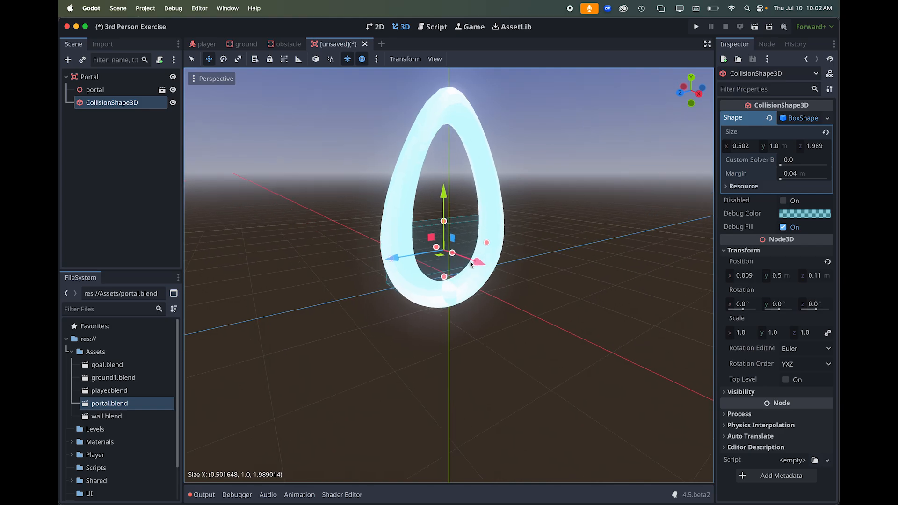
{"action": "left_click", "coordinate": [444, 217]}
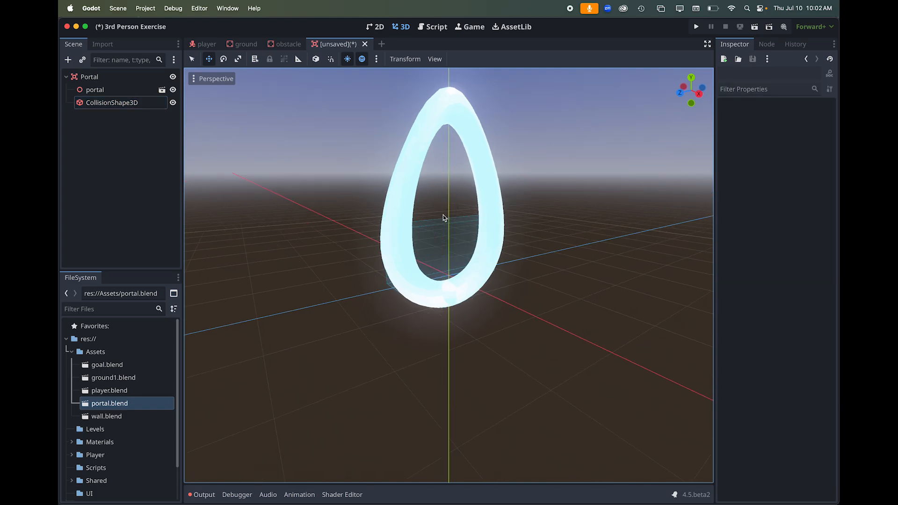
{"action": "left_click", "coordinate": [451, 242]}
{"action": "scroll", "coordinate": [480, 232], "scroll_direction": "right", "scroll_amount": 3}
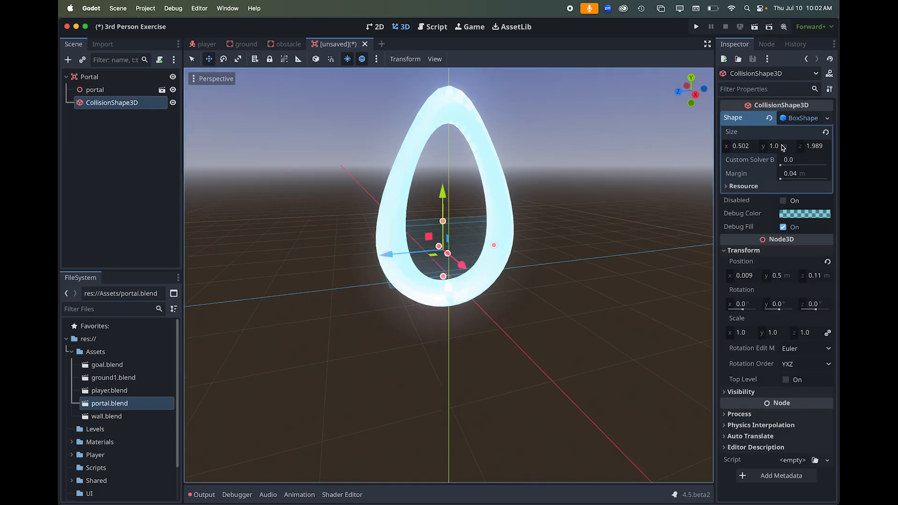
{"action": "left_click_drag", "start_coordinate": [776, 146], "coordinate": [816, 146]}
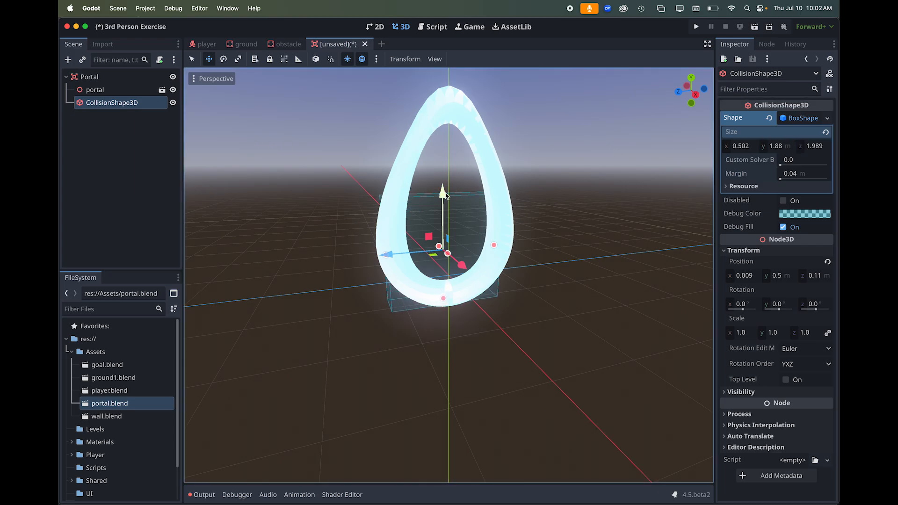
{"action": "left_click_drag", "start_coordinate": [445, 195], "coordinate": [444, 195]}
Widen the collision box along Z to about 2.49 m in the right orthogonal view so it spans the portal ring
{"action": "scroll", "coordinate": [433, 228], "scroll_direction": "right", "scroll_amount": 5}
{"action": "scroll", "coordinate": [433, 229], "scroll_direction": "down", "scroll_amount": 5}
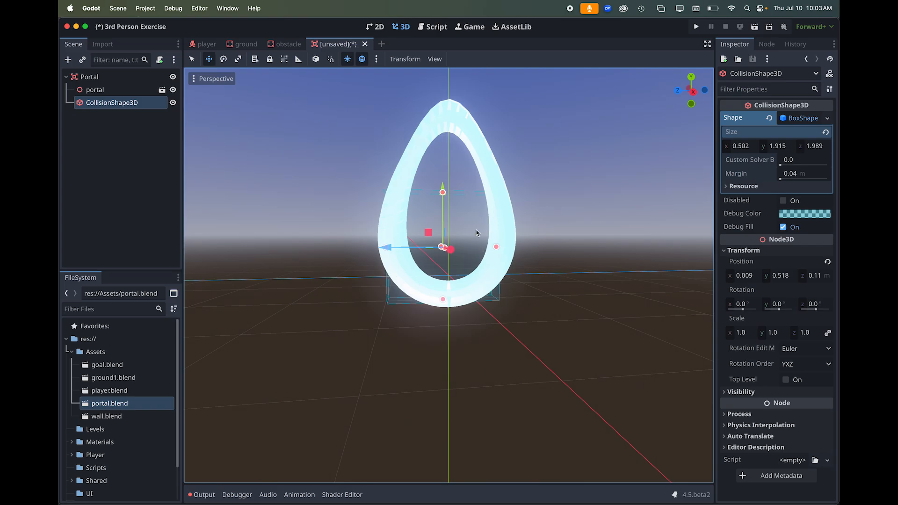
{"action": "scroll", "coordinate": [430, 277], "scroll_direction": "up", "scroll_amount": 3}
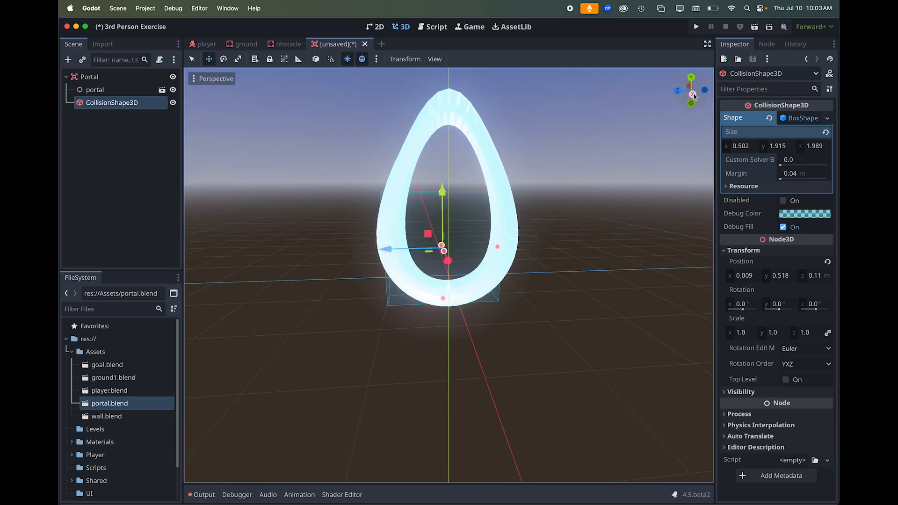
{"action": "left_click", "coordinate": [692, 94]}
{"action": "mouse_move", "coordinate": [740, 148]}
{"action": "left_mouse_down"}
{"action": "mouse_move", "coordinate": [706, 148]}
{"action": "mouse_move", "coordinate": [740, 148]}
{"action": "left_mouse_up"}
{"action": "left_click_drag", "start_coordinate": [814, 147], "coordinate": [847, 147]}
{"action": "left_click_drag", "start_coordinate": [506, 247], "coordinate": [517, 247]}
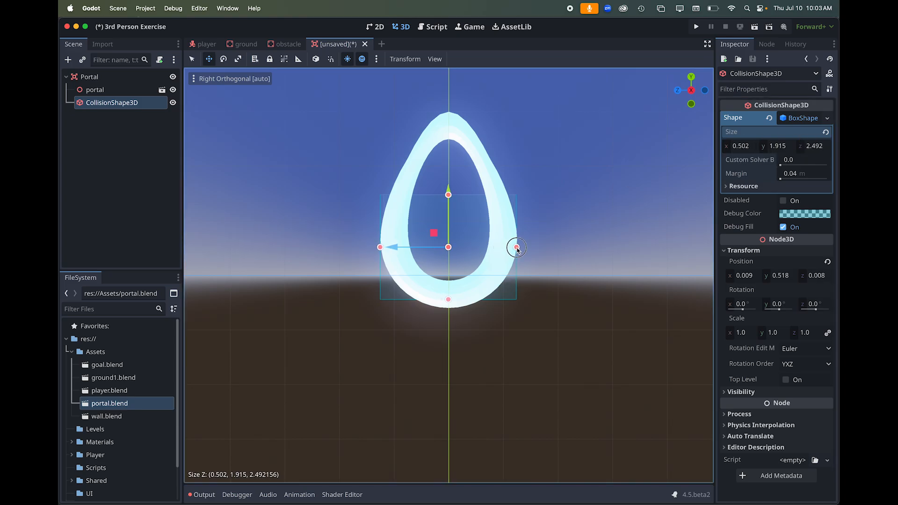
{"action": "scroll", "coordinate": [418, 289], "scroll_direction": "up", "scroll_amount": 4}
{"action": "scroll", "coordinate": [418, 289], "scroll_direction": "up", "scroll_amount": 10}
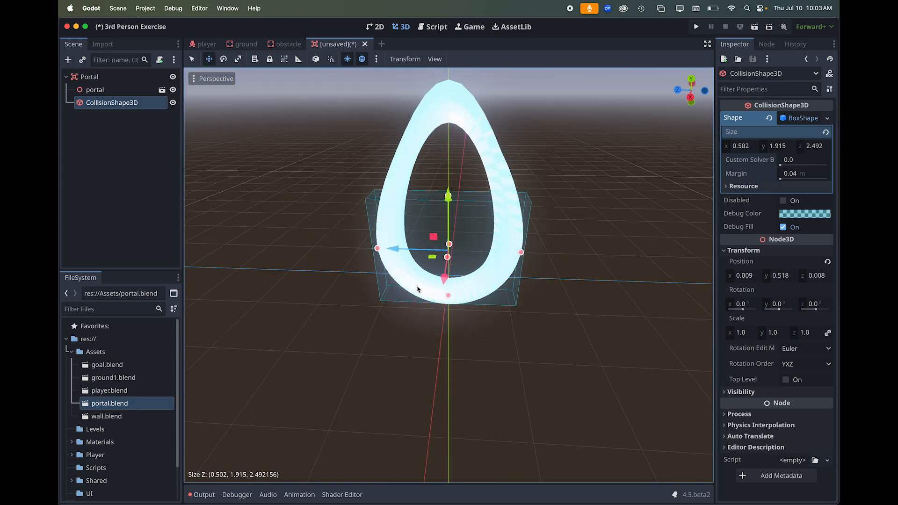
{"action": "scroll", "coordinate": [417, 289], "scroll_direction": "down", "scroll_amount": 10}
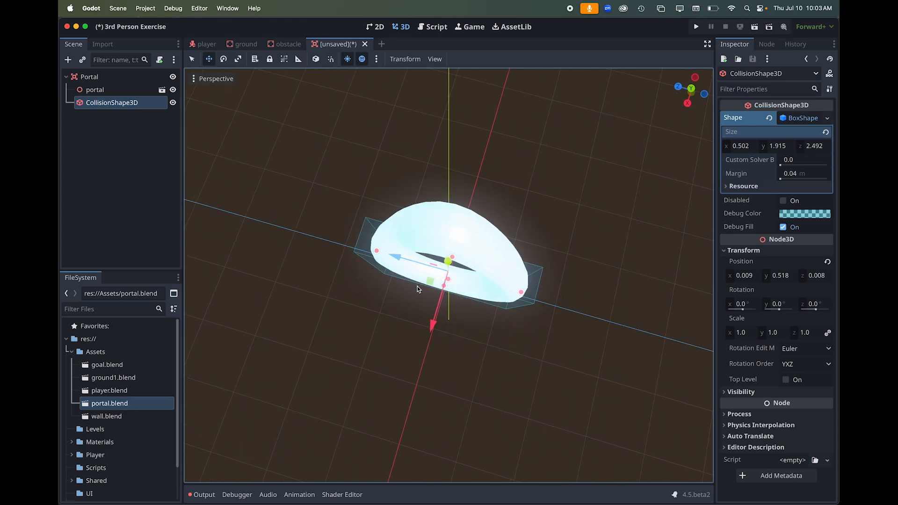
{"action": "scroll", "coordinate": [418, 289], "scroll_direction": "down", "scroll_amount": 5}
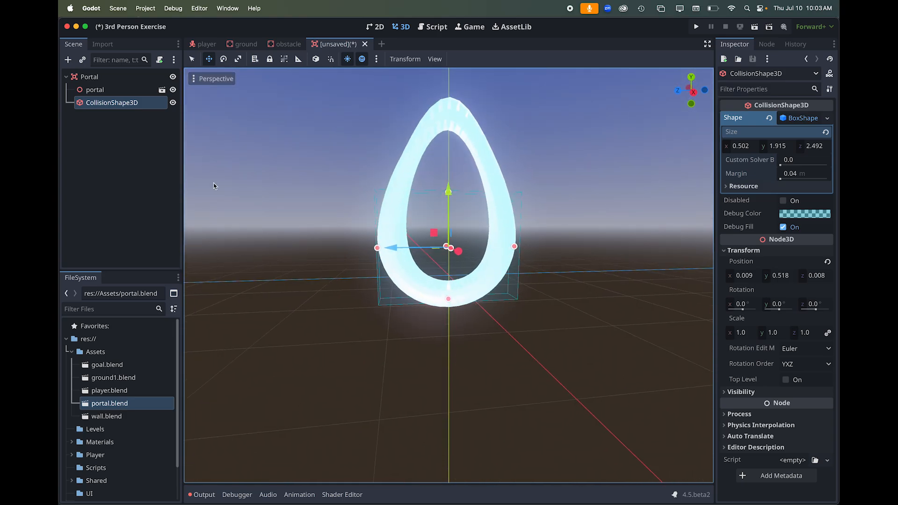
Set the Portal root node's collision mask to layer 2 only and save the scene as portal.tscn in res://Shared
{"action": "left_click", "coordinate": [102, 76]}
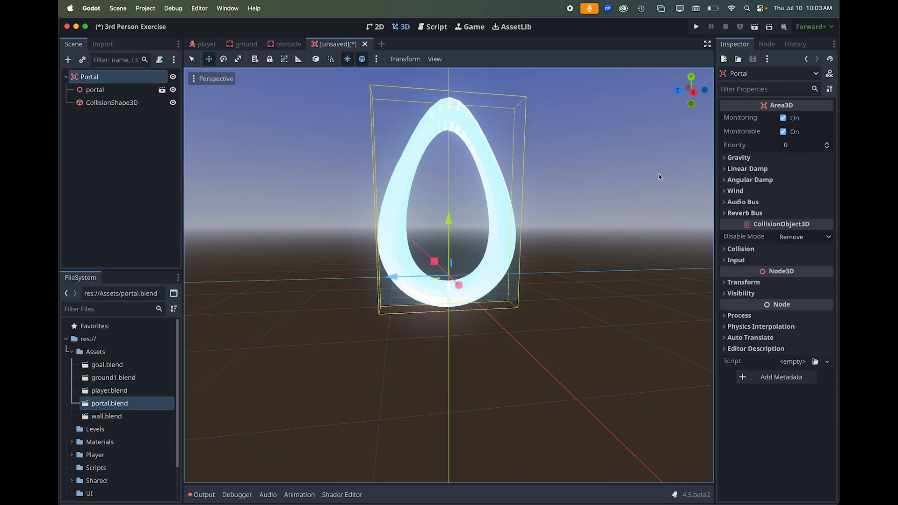
{"action": "left_click", "coordinate": [756, 250]}
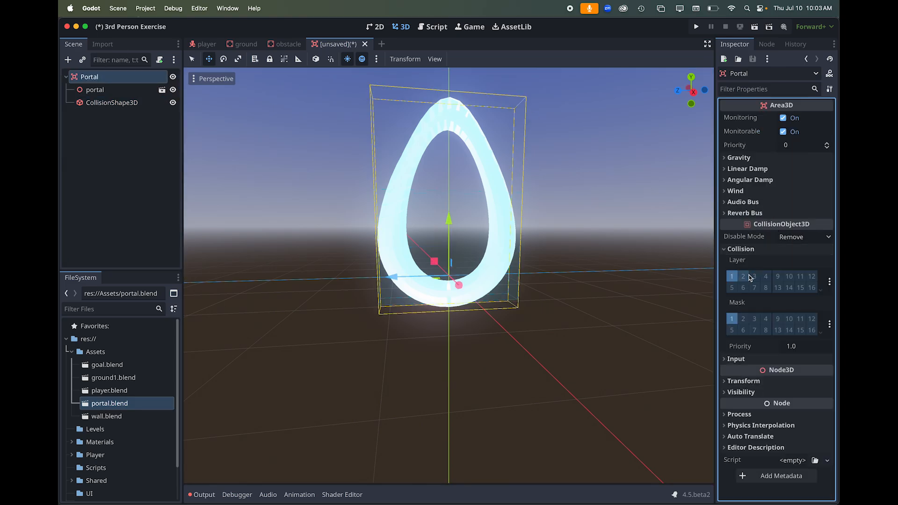
{"action": "left_click", "coordinate": [732, 320]}
{"action": "left_click", "coordinate": [745, 320]}
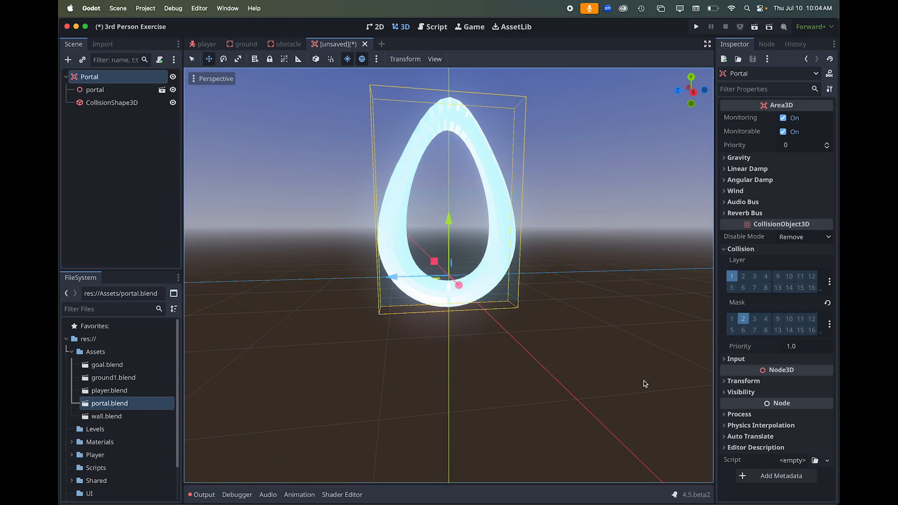
{"action": "key", "text": "super+s"}
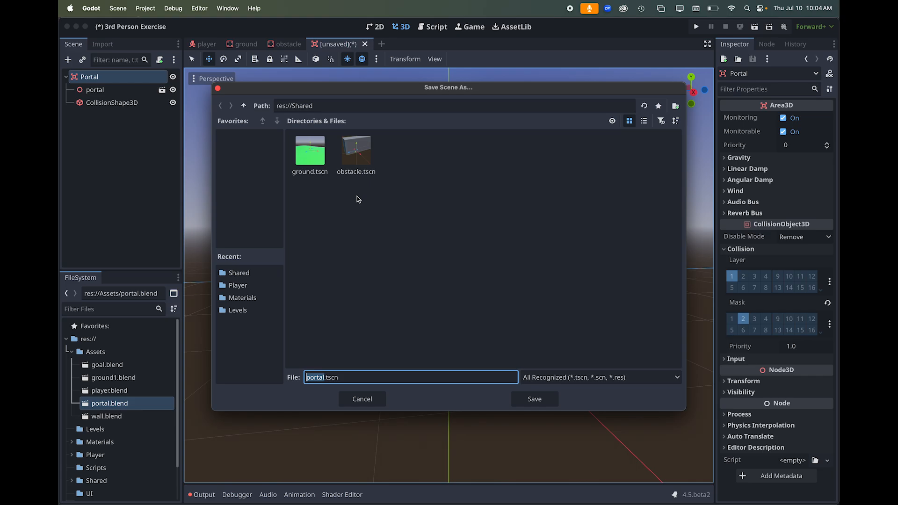
{"action": "left_click", "coordinate": [528, 401]}
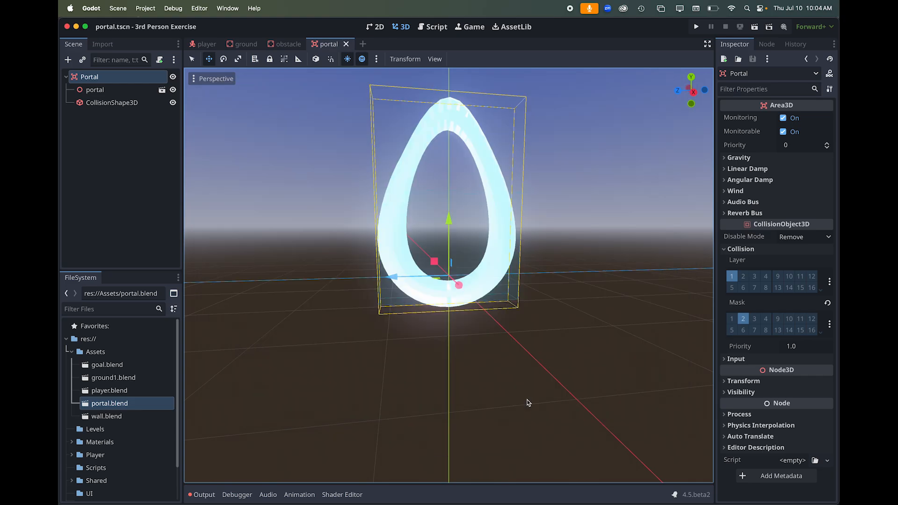